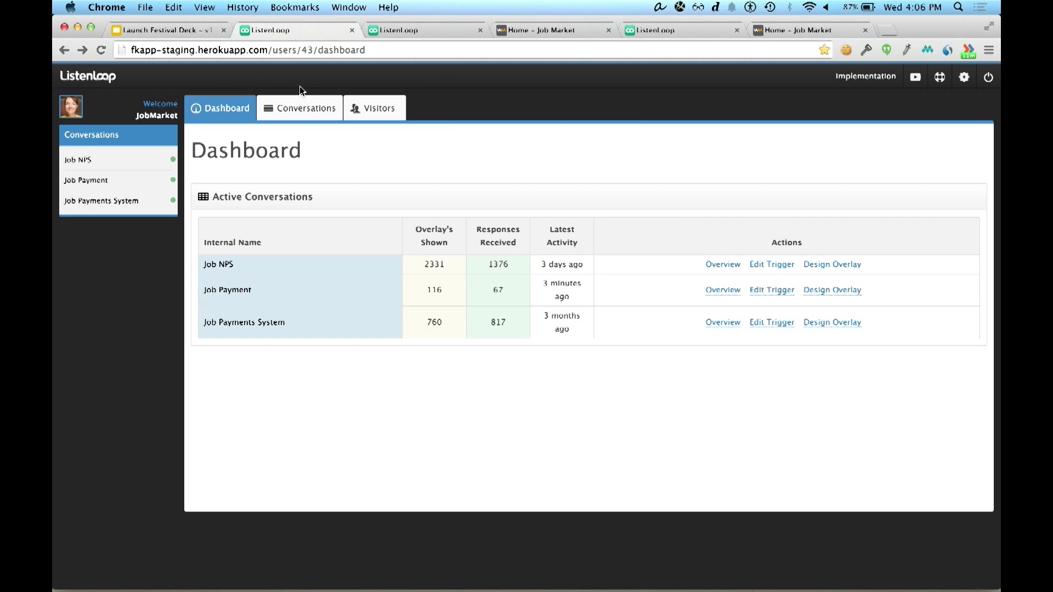
Step: Create a conversation named 'payments' that starts in the web application when an element is interacted with
mouse_move(301, 107)
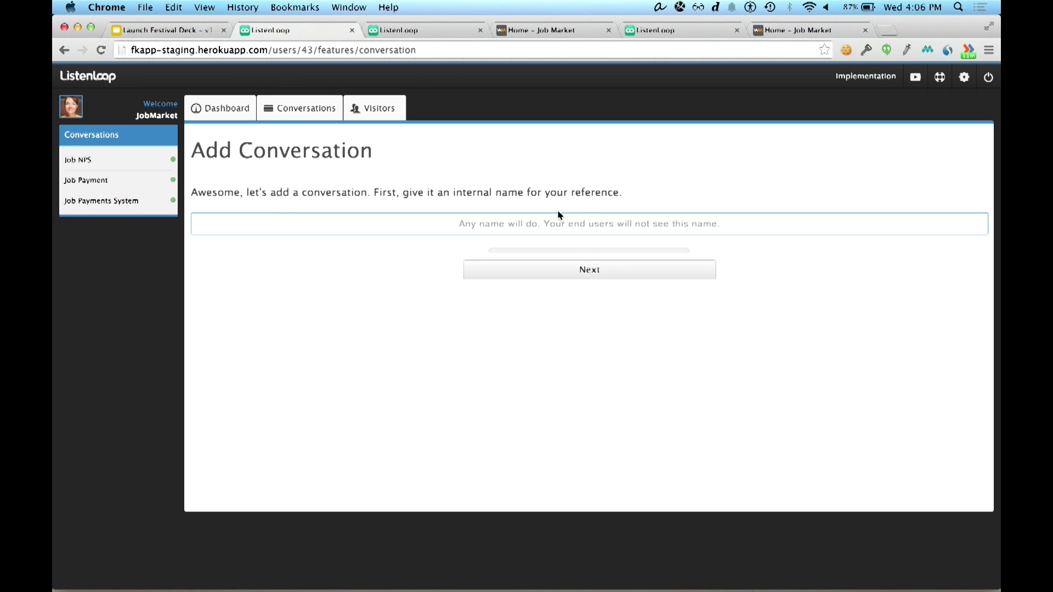
text(p)
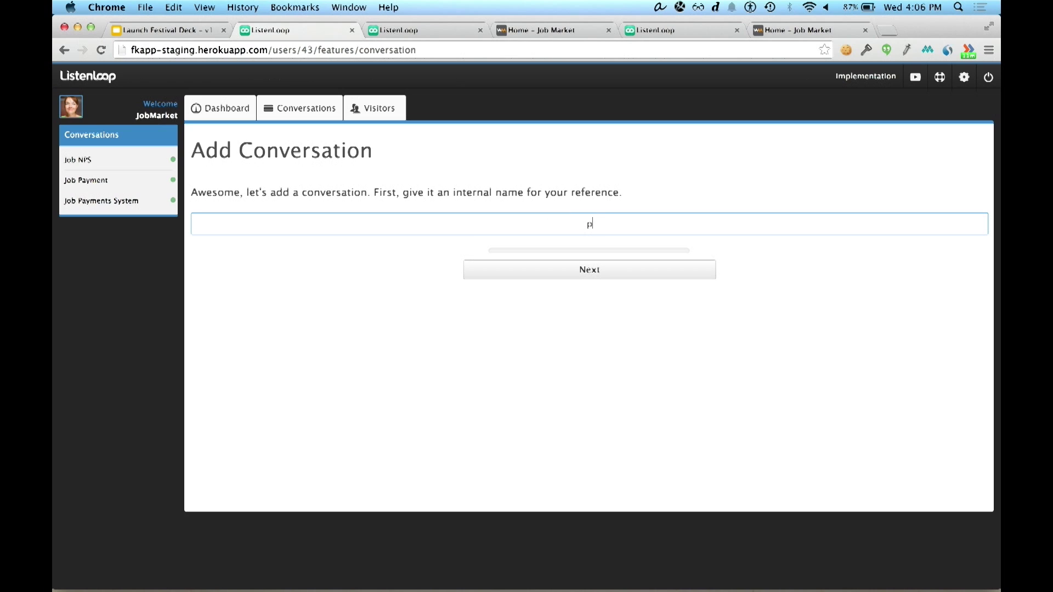
text(ayments)
click(577, 273)
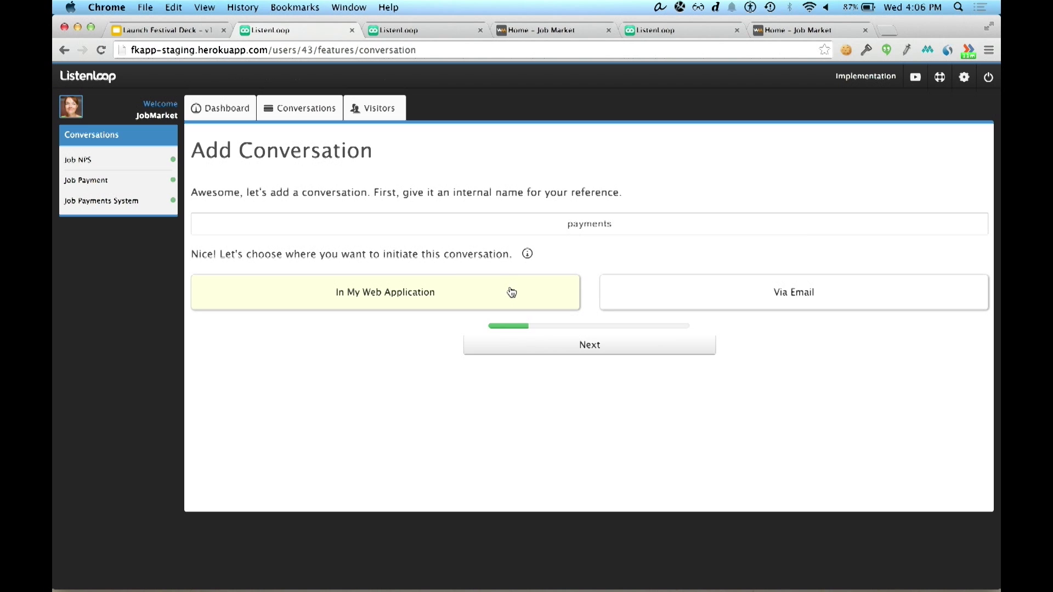
click(512, 292)
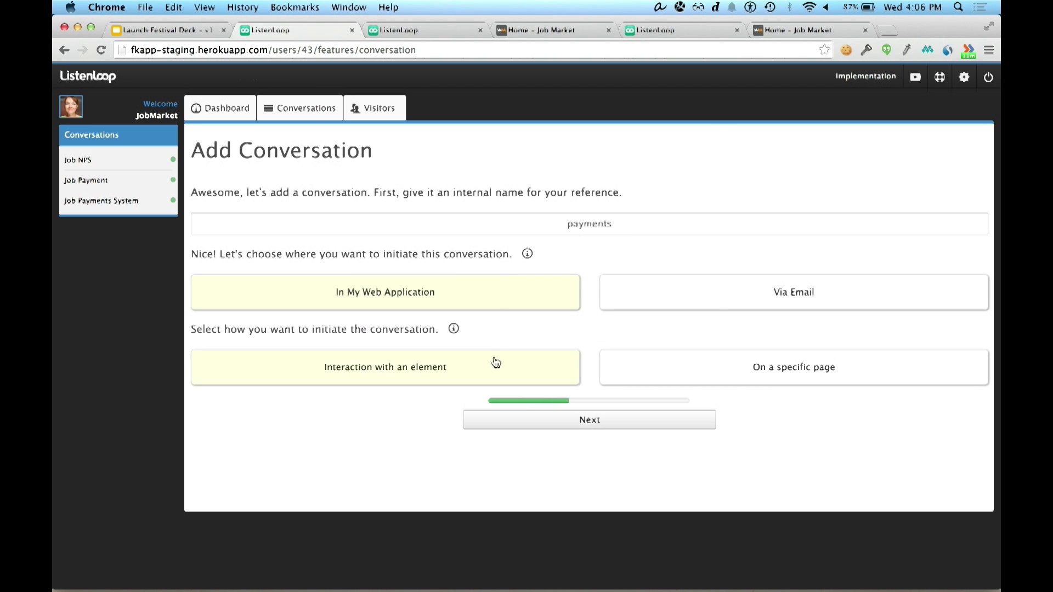
click(545, 365)
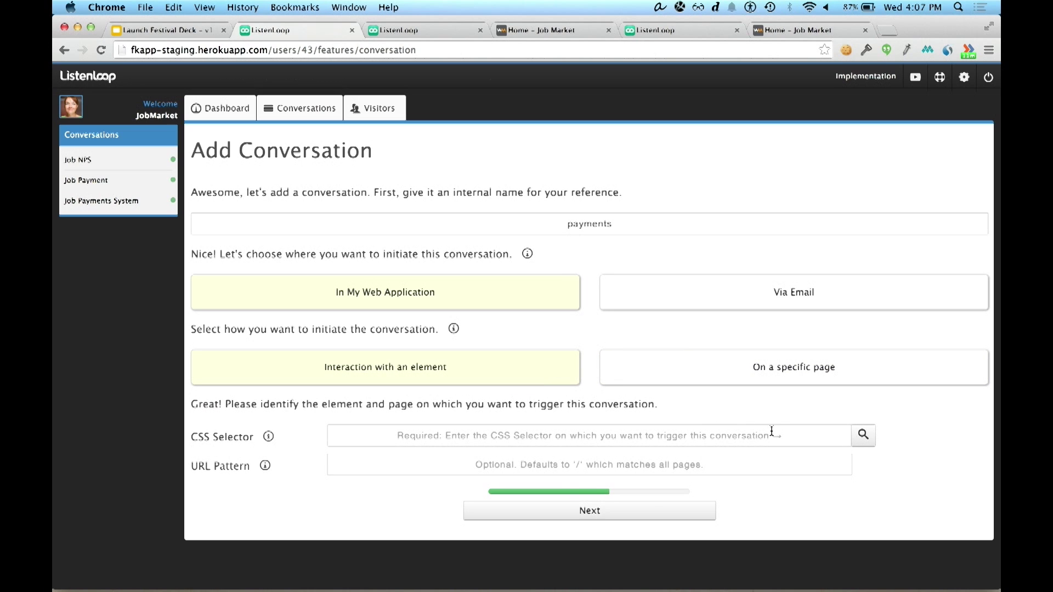
Step: Pick the View Payments & Invoices tile from j.mp/Job Market as the CSS selector, triggered on click
click(873, 441)
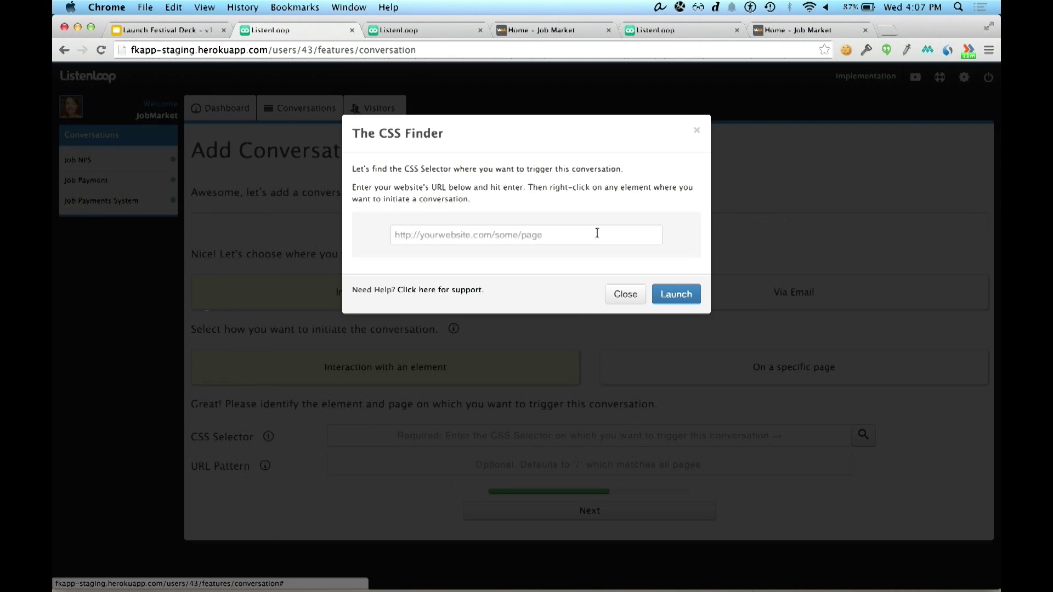
text(j.mp/Job Market)
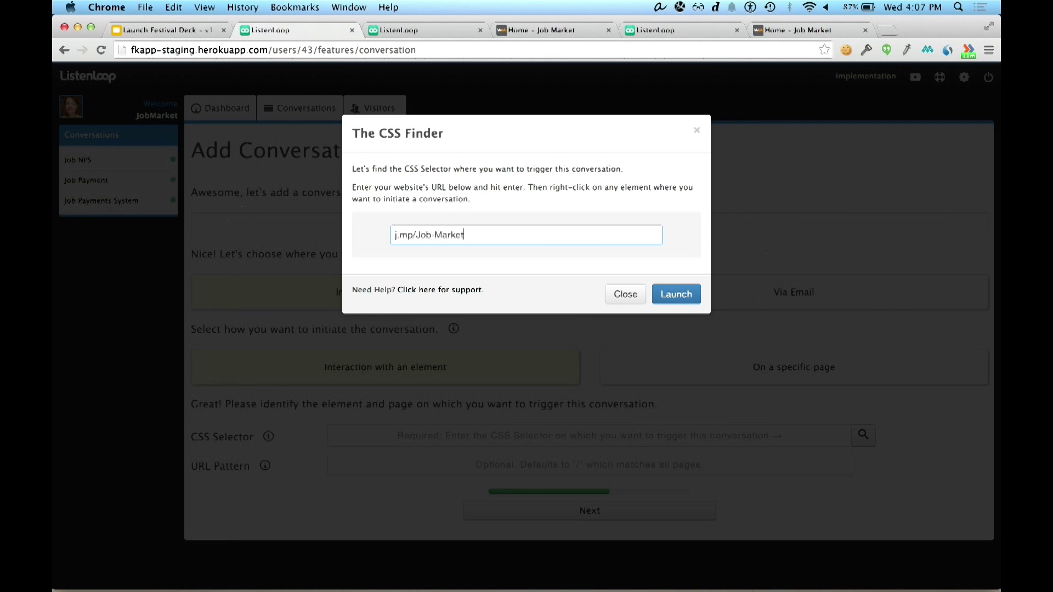
click(678, 294)
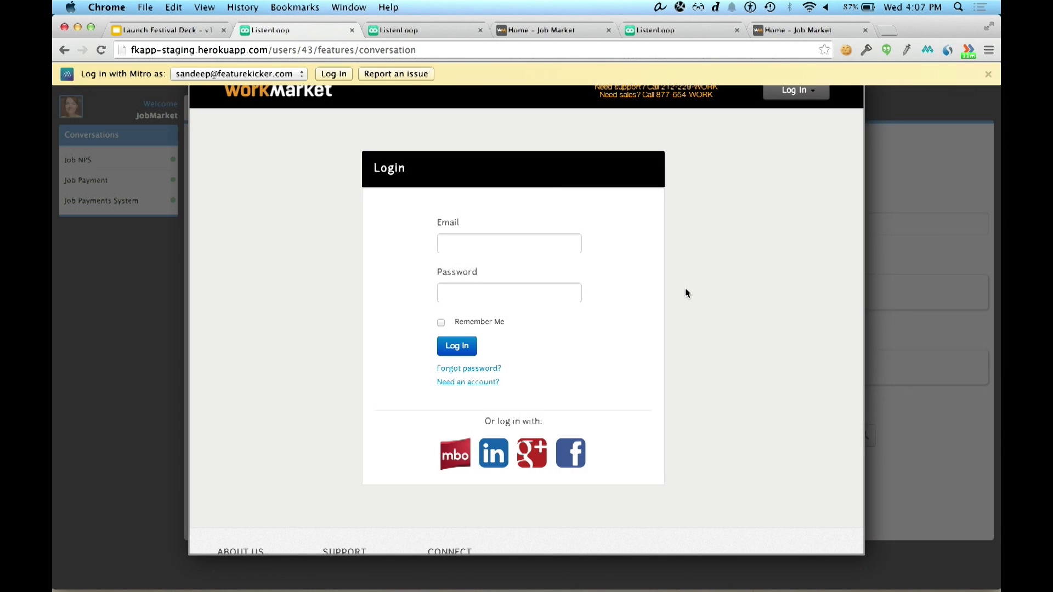
click(341, 74)
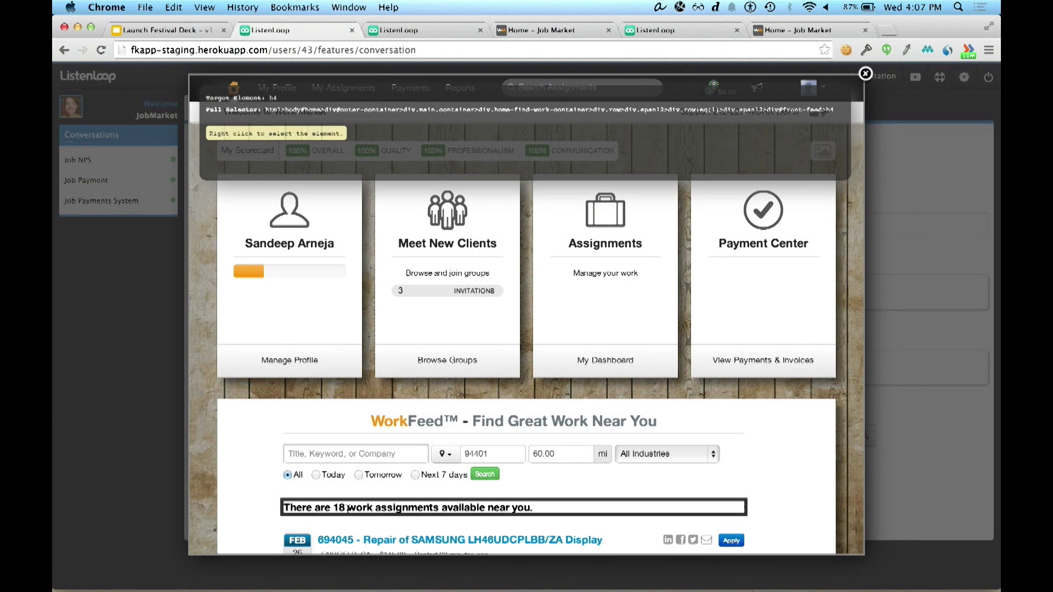
right_click(750, 358)
click(625, 230)
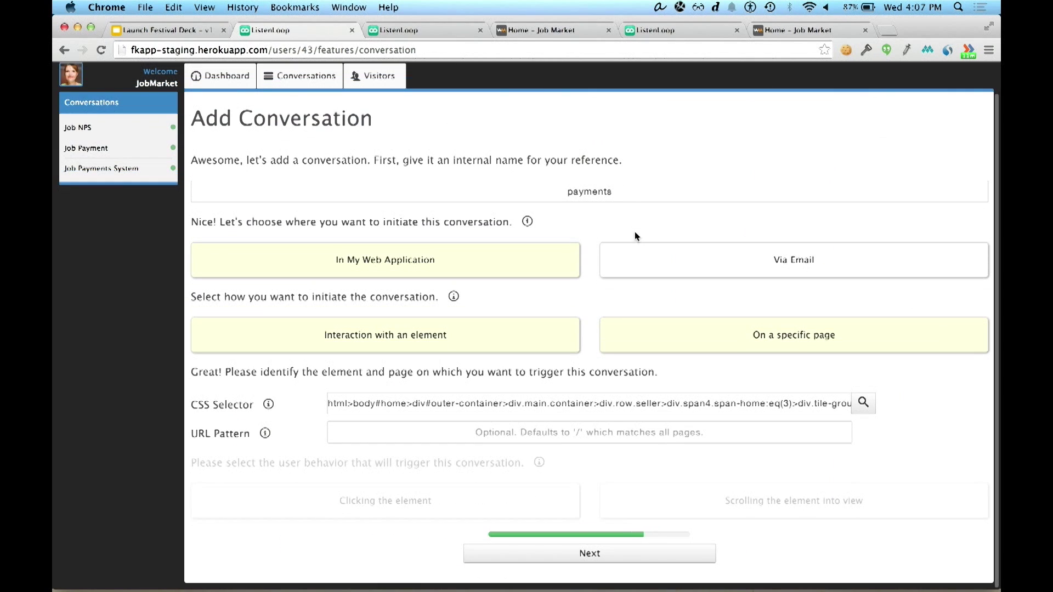
click(530, 512)
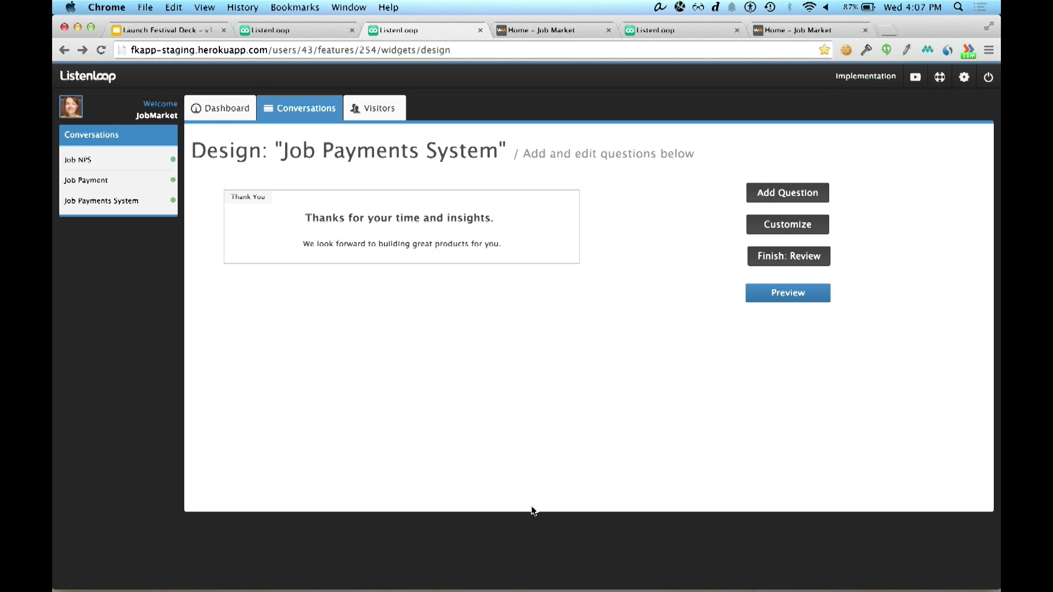
Step: Add a Multiple Choice question and a Text Box question, with the Text Box placed below it
click(808, 198)
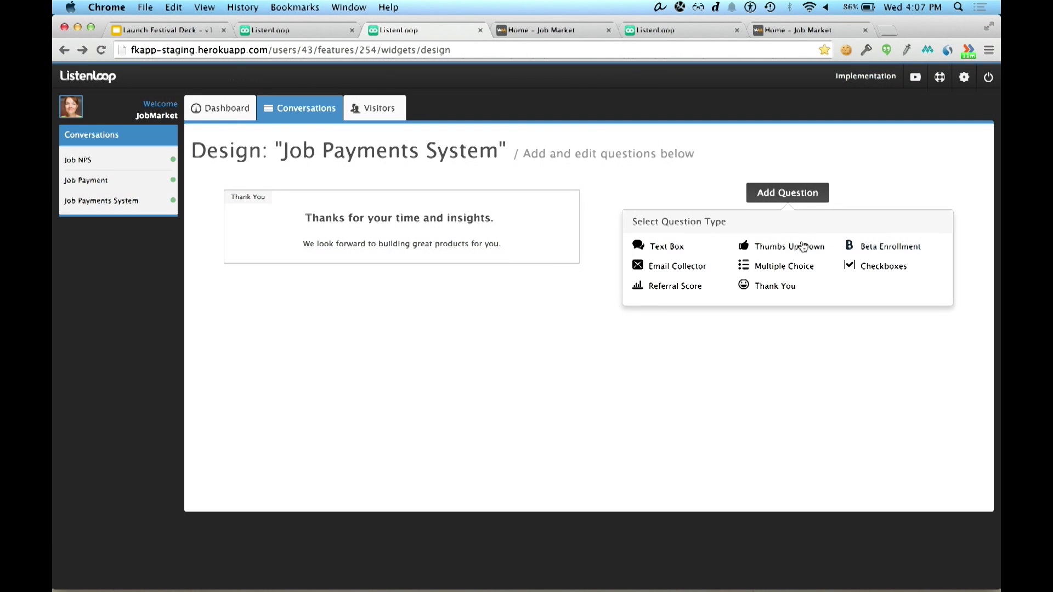
click(773, 266)
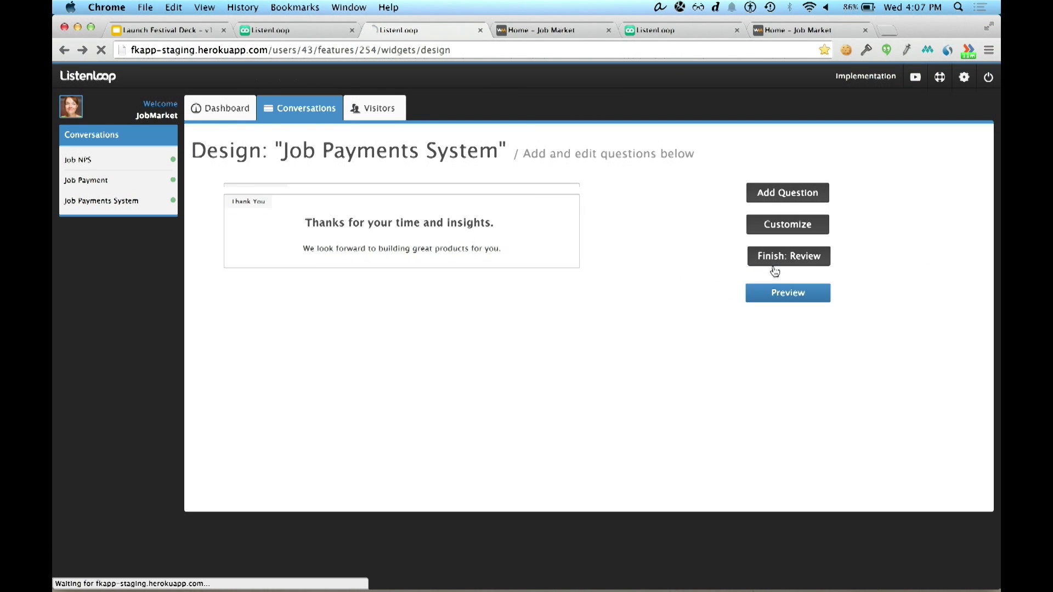
click(799, 199)
click(668, 247)
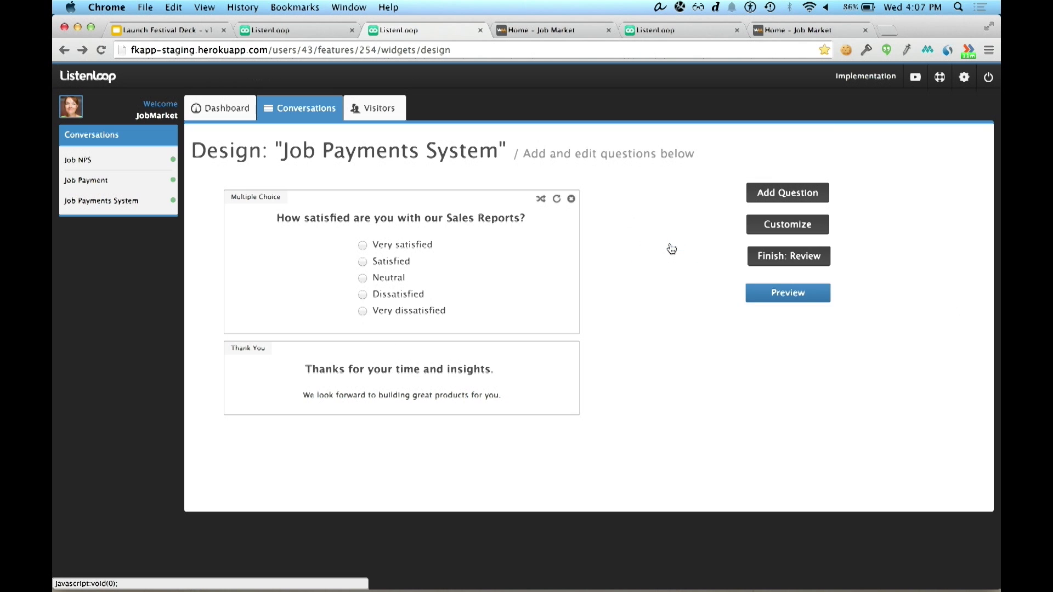
click(535, 212)
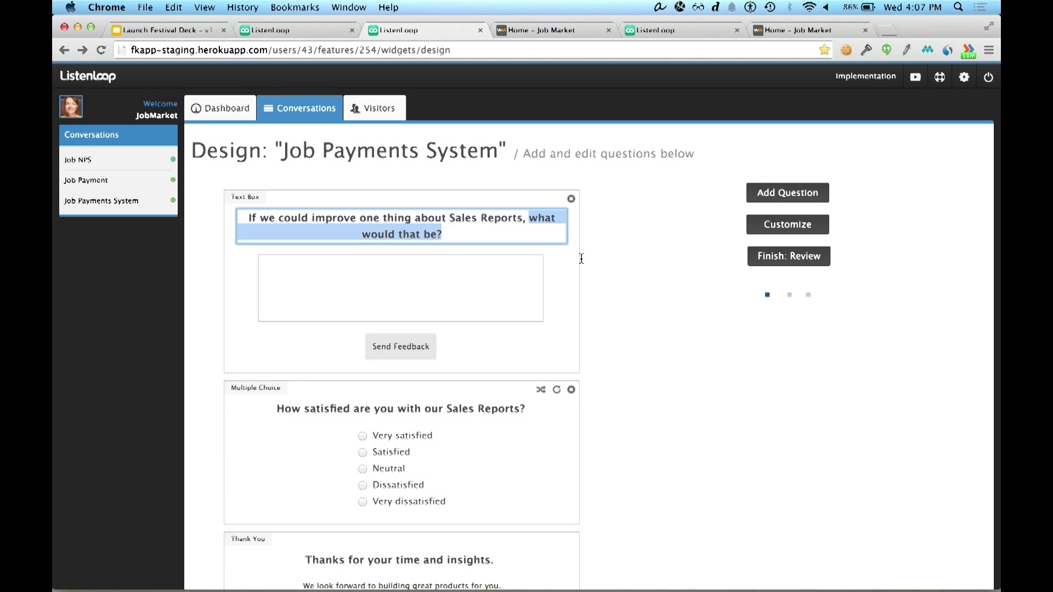
click(565, 270)
drag(565, 270, 568, 373)
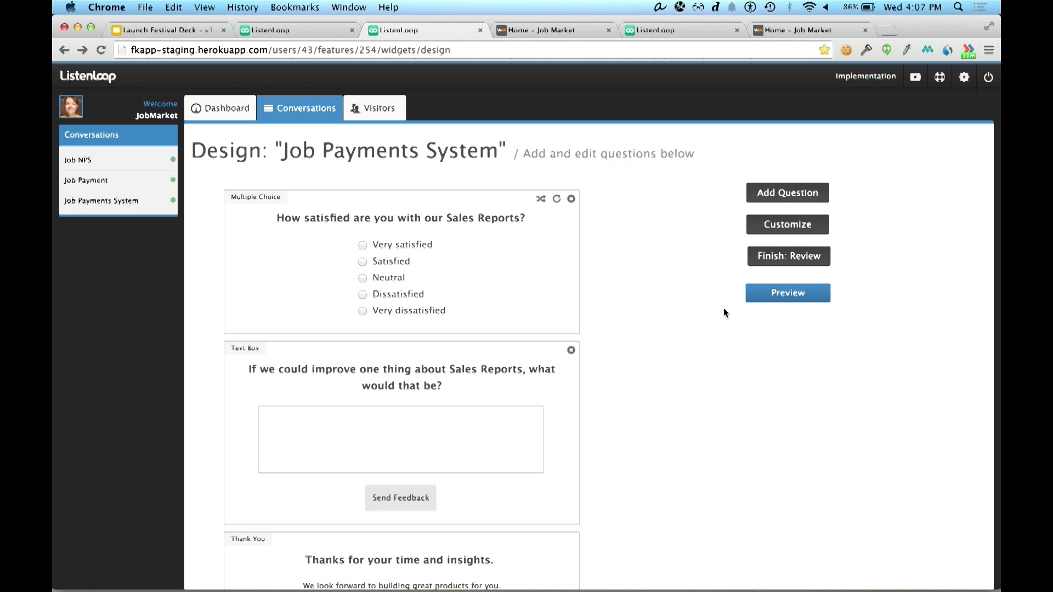
click(770, 265)
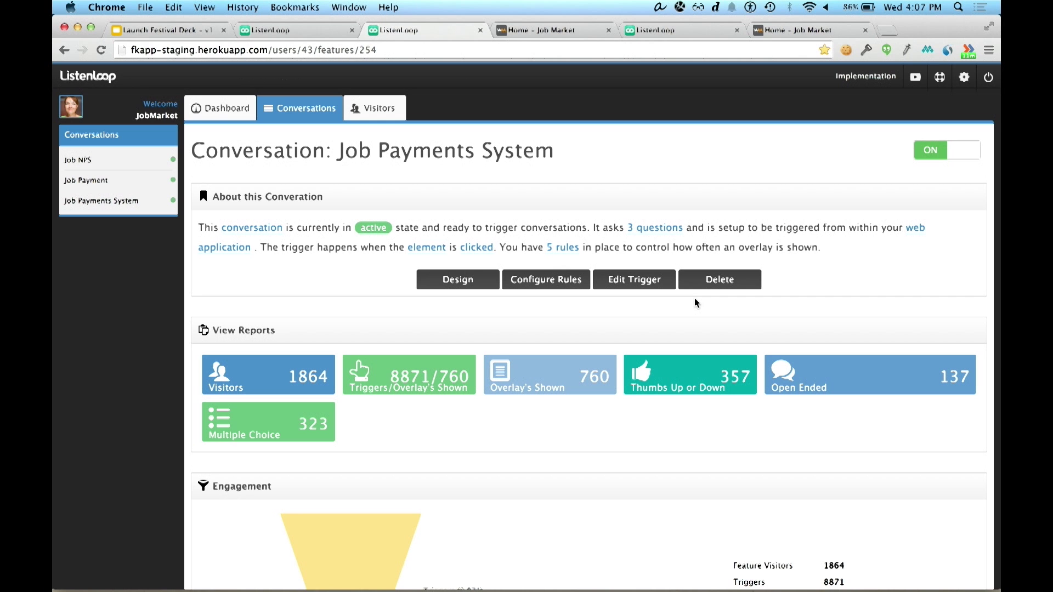
Step: Review the Job Payments System delivery rules, then switch to the Work Market home page tab
click(553, 293)
scroll(508, 459, down, 3)
scroll(509, 459, down, 5)
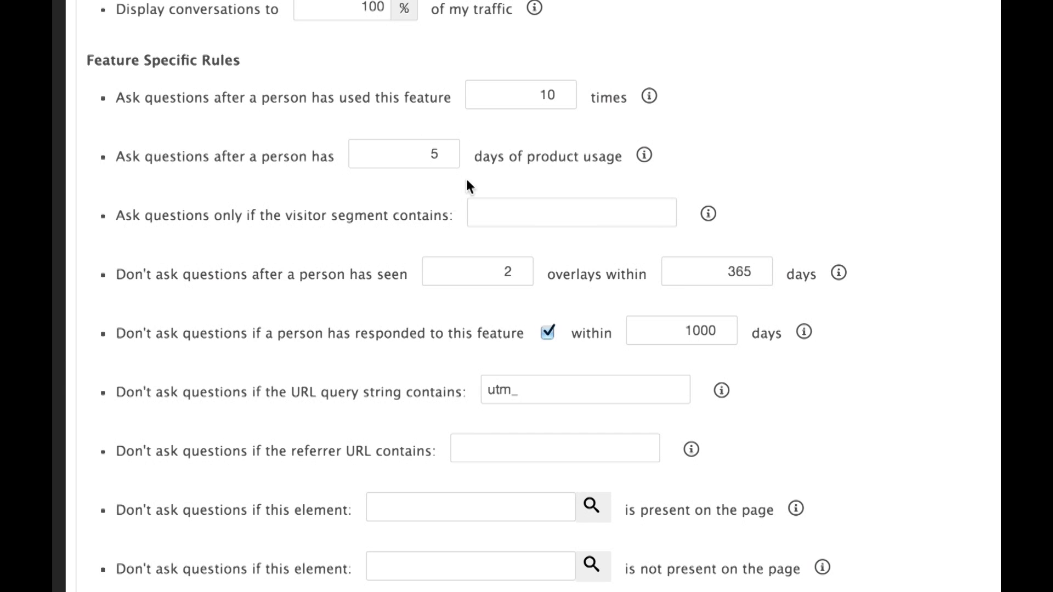
scroll(390, 193, down, 2)
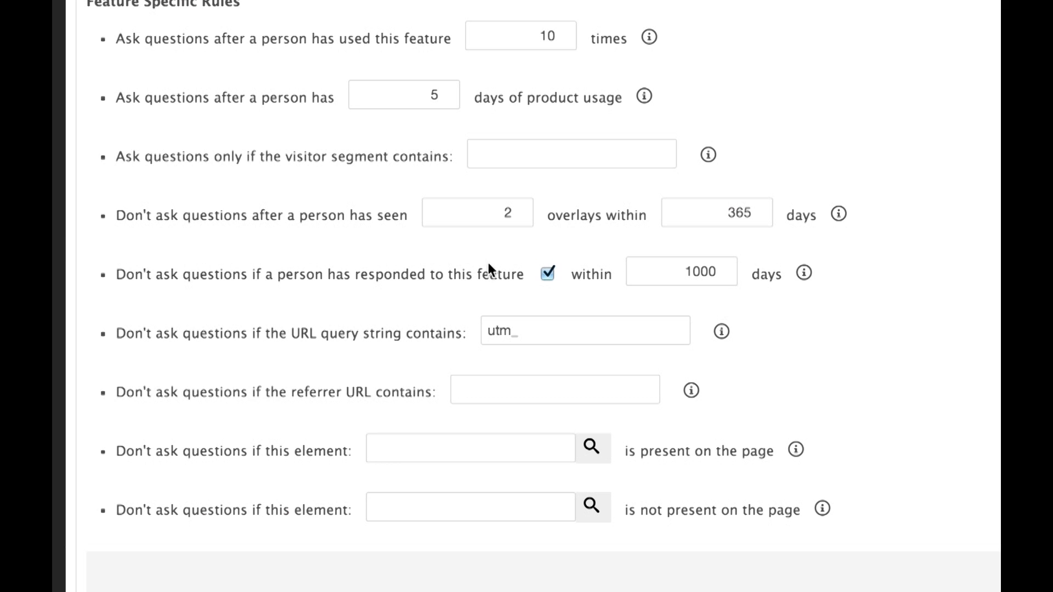
click(605, 273)
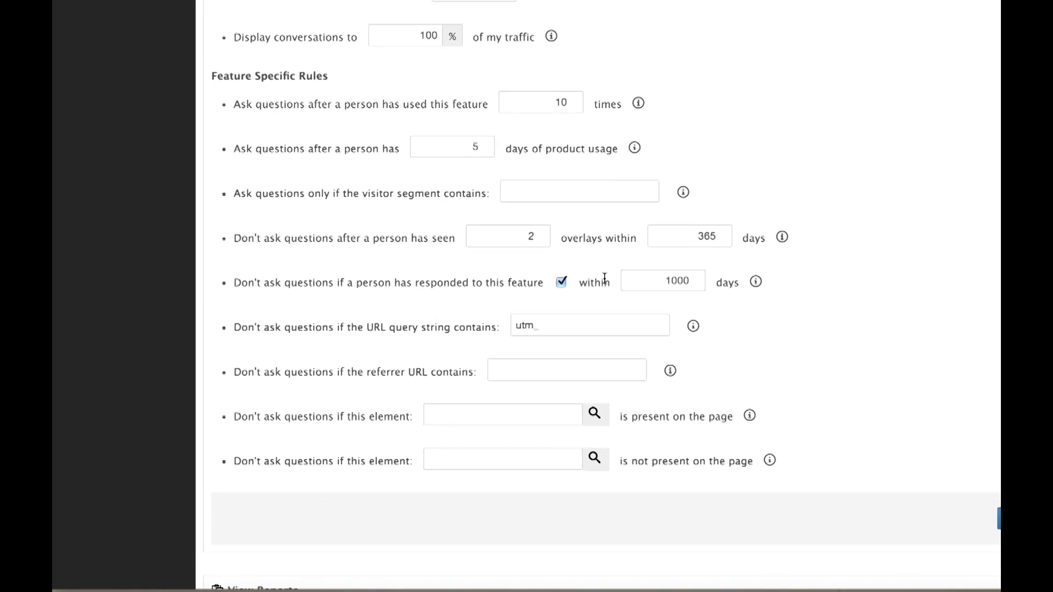
scroll(724, 228, up, 6)
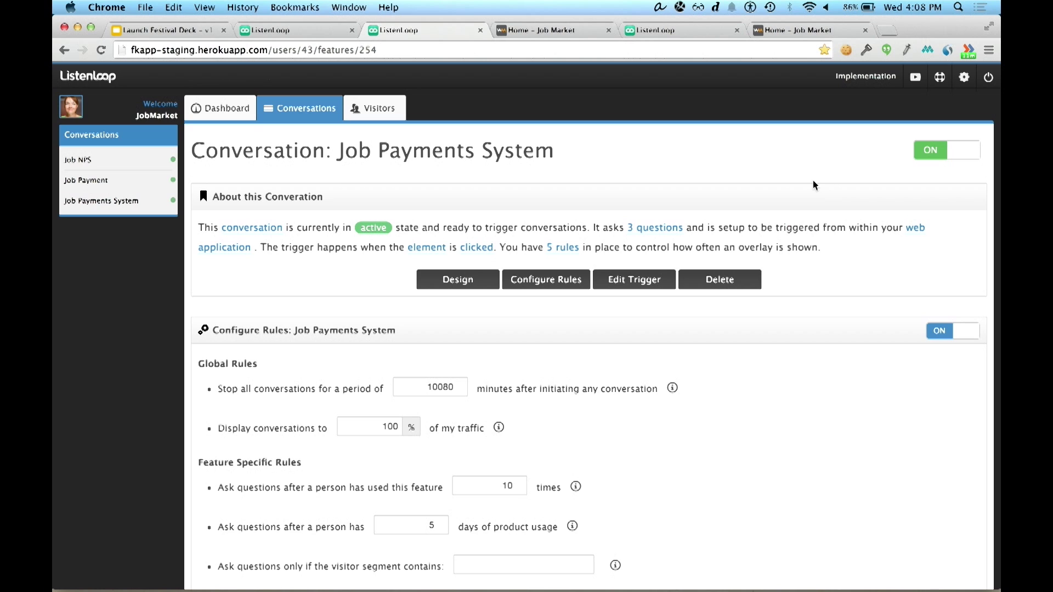
key(ctrl+Tab)
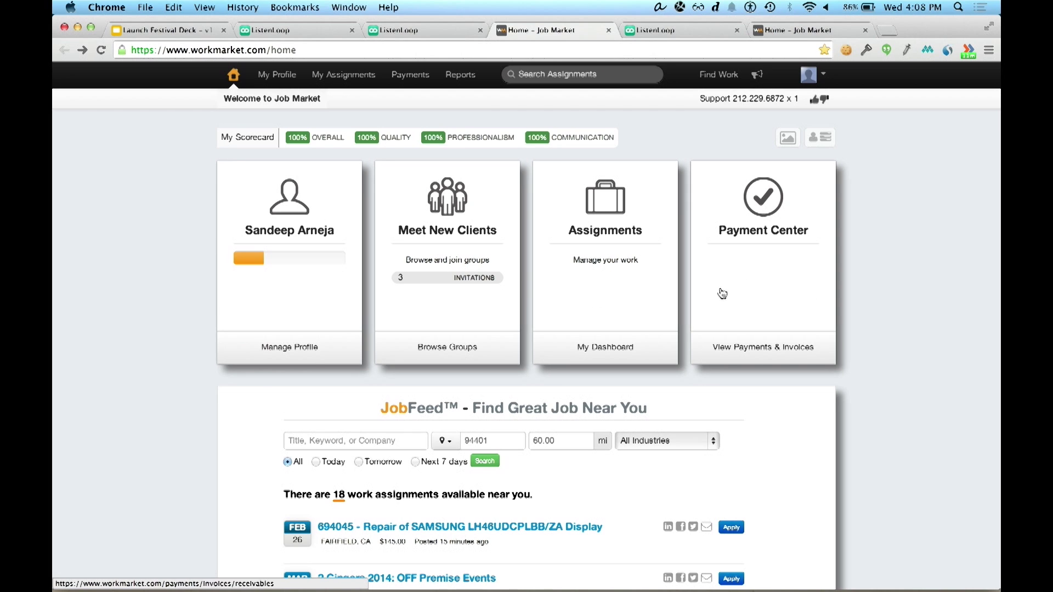
Step: Rate payments as Dissatisfied and send the feedback 'can you do something about late payments'
mouse_move(743, 351)
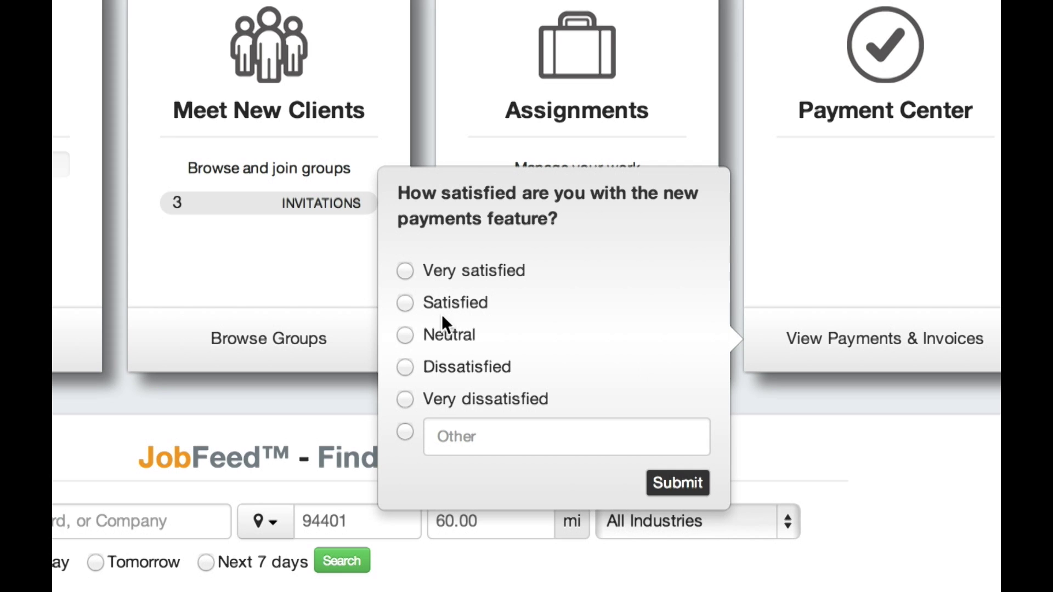
click(405, 368)
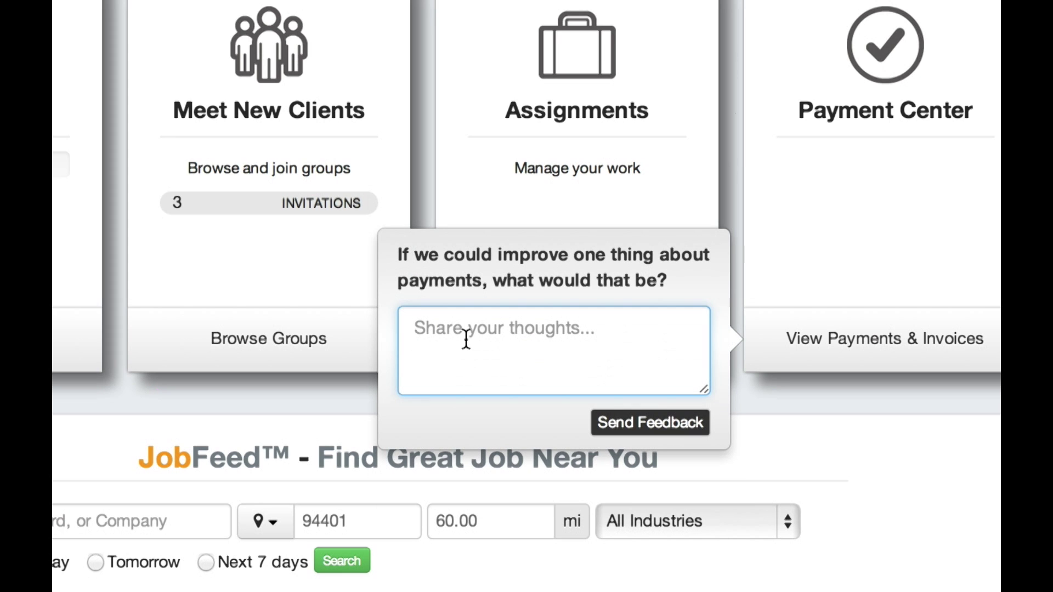
text(can you)
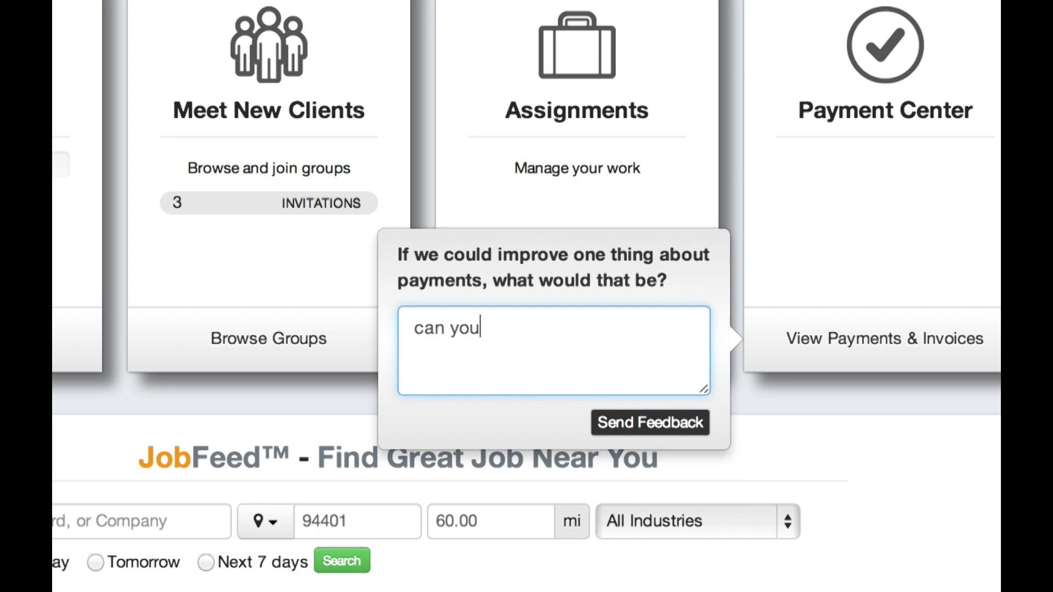
text( do something)
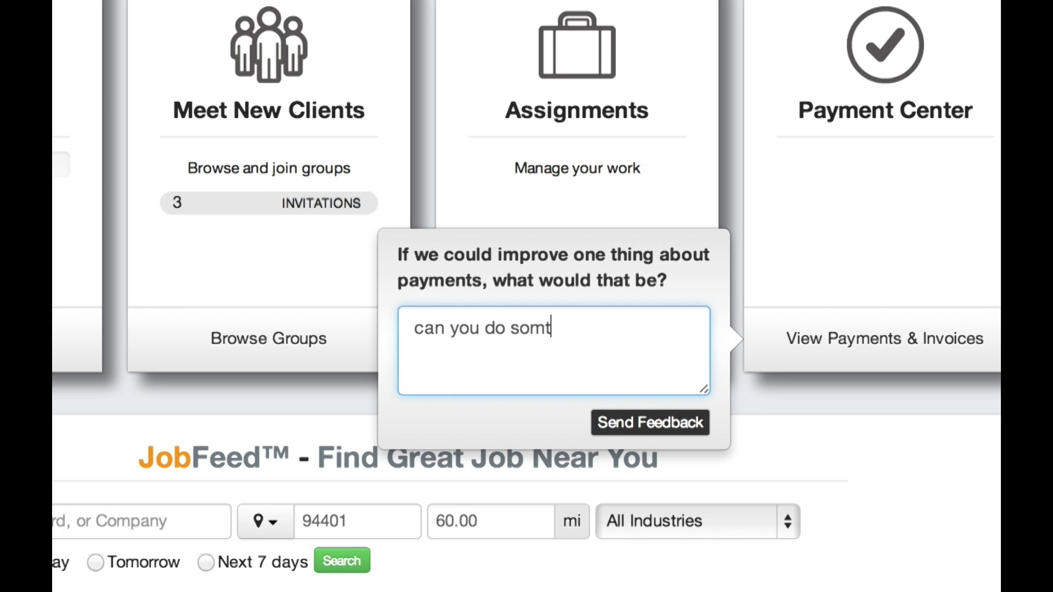
text( about late )
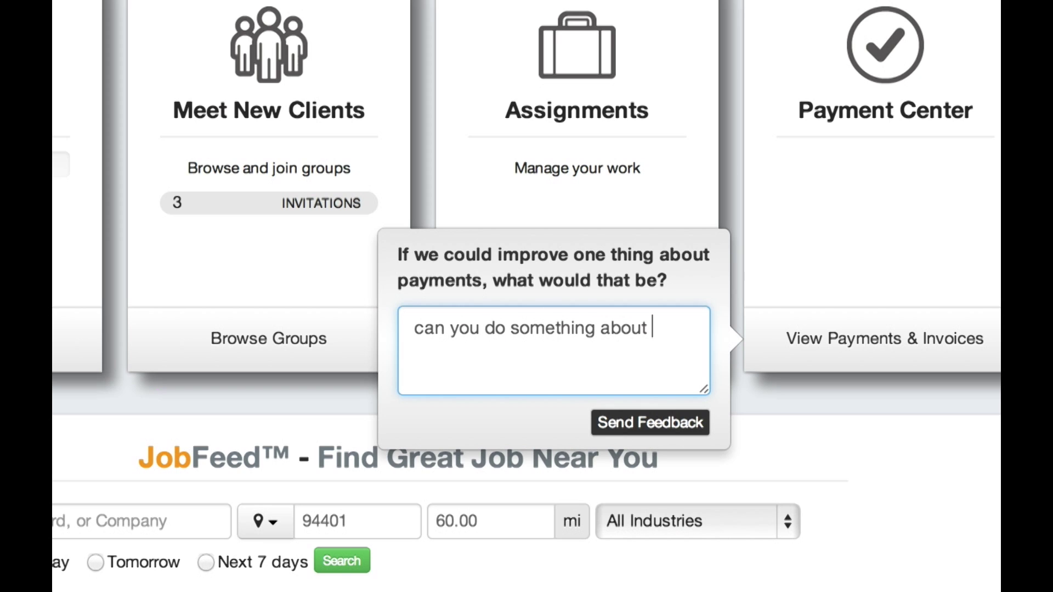
text(payments)
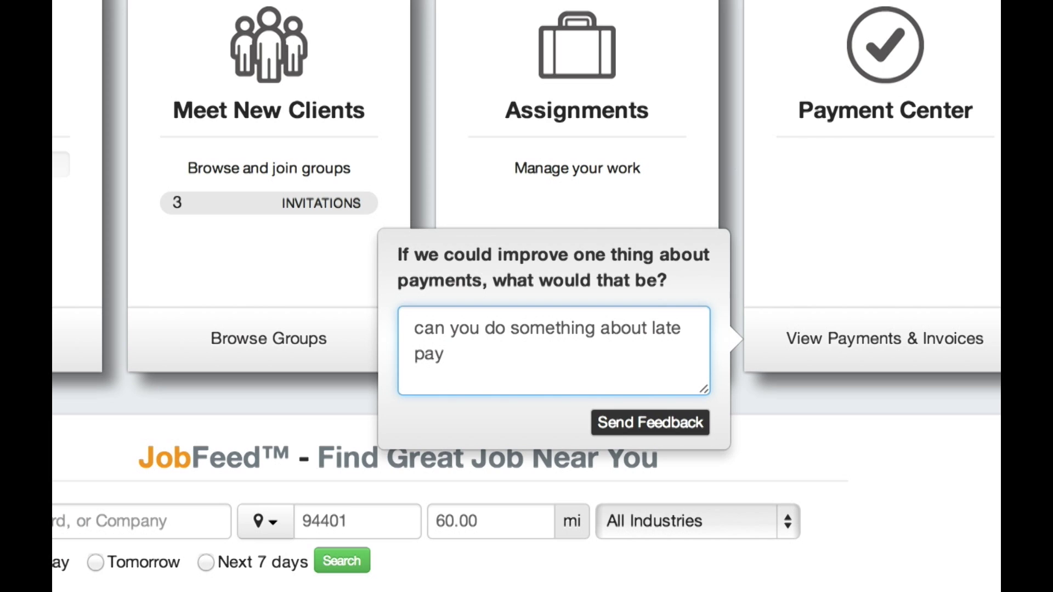
click(613, 424)
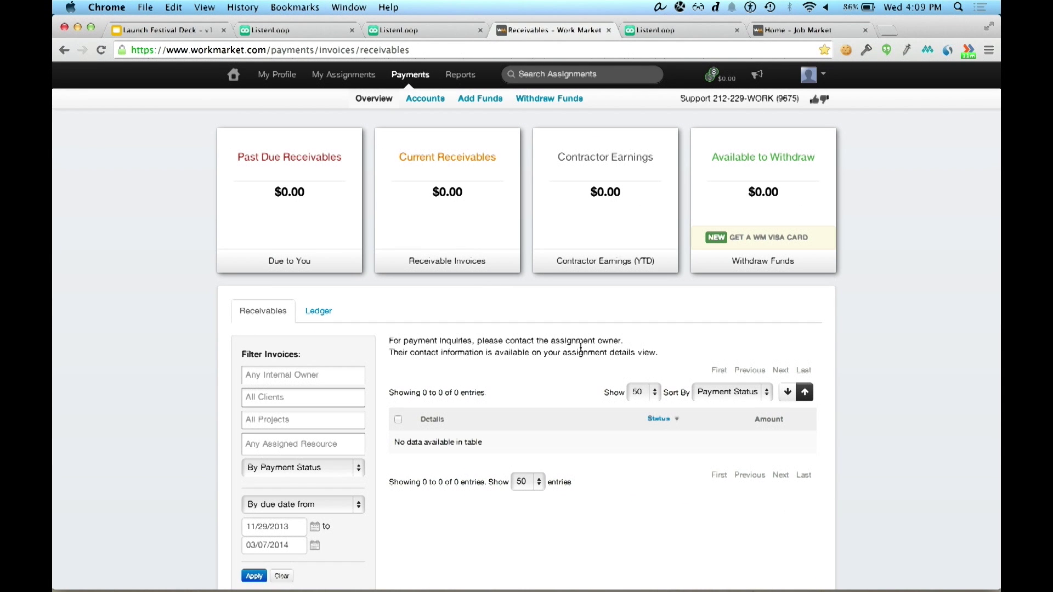
Step: Return to ListenLoop and scroll the Job Payments System page to its Open Ended report
key(ctrl+Tab)
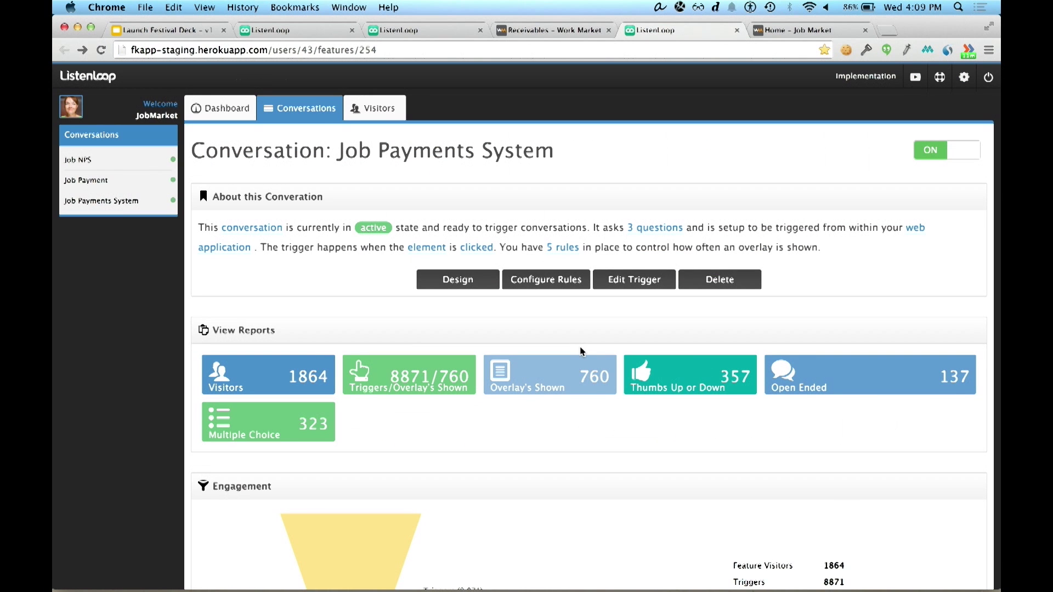
scroll(524, 469, down, 3)
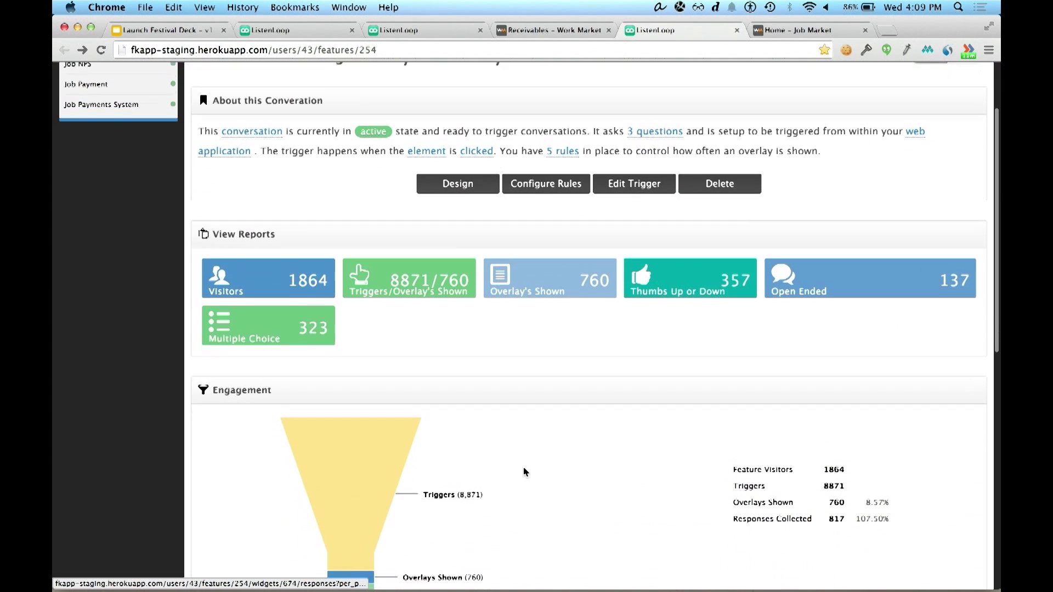
scroll(523, 466, down, 8)
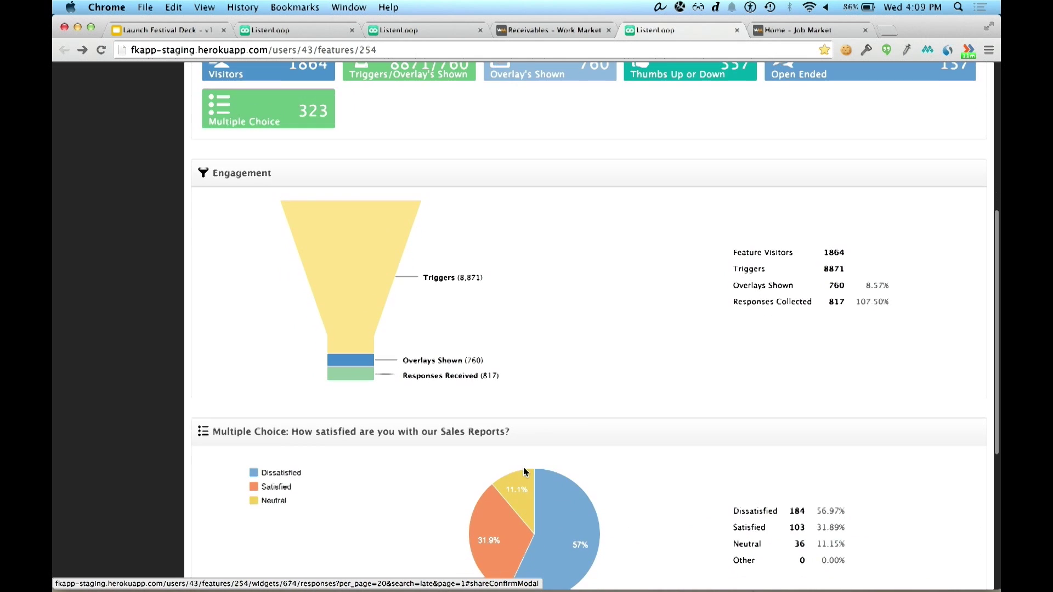
scroll(524, 470, down, 1)
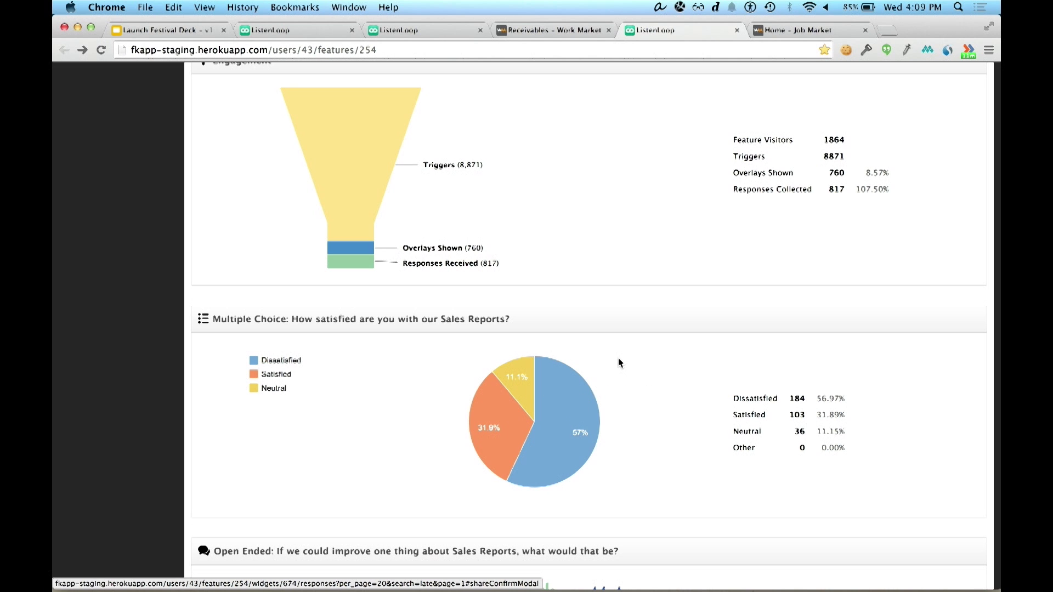
scroll(617, 358, up, 9)
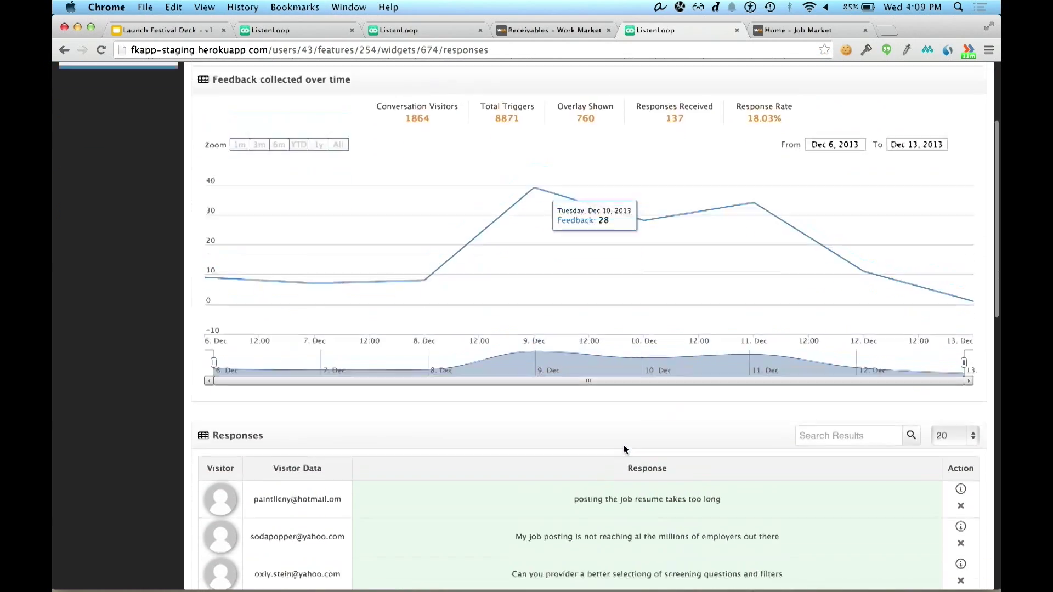
scroll(624, 449, down, 4)
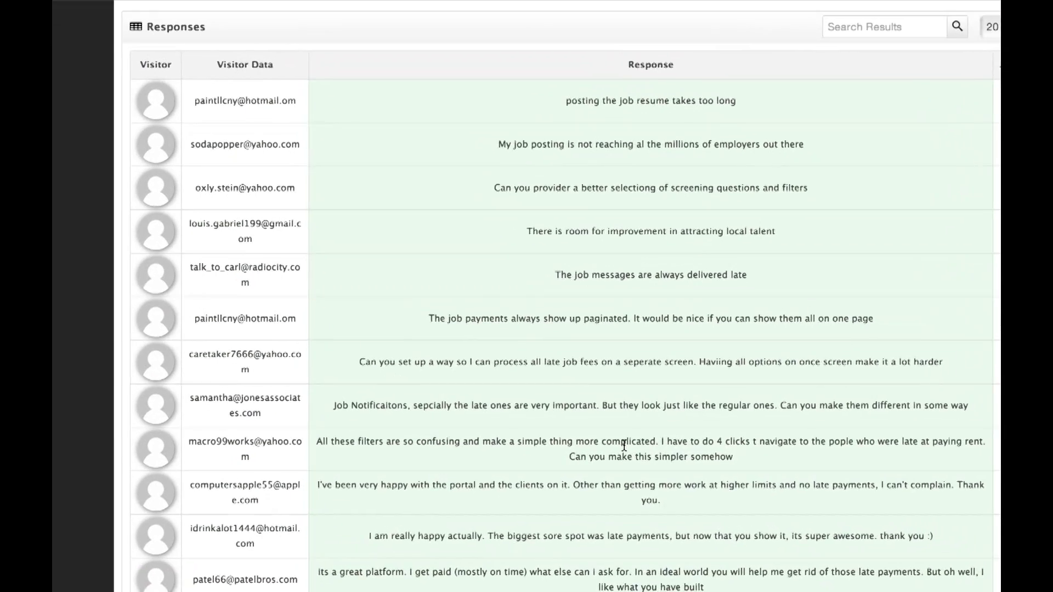
scroll(624, 445, down, 1)
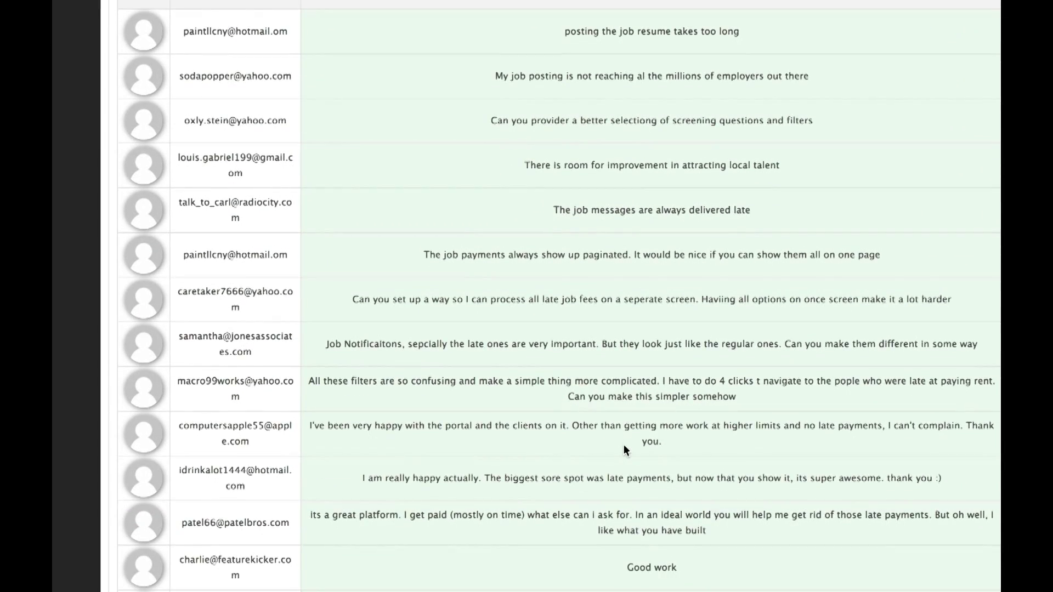
scroll(624, 445, down, 1)
scroll(623, 444, down, 2)
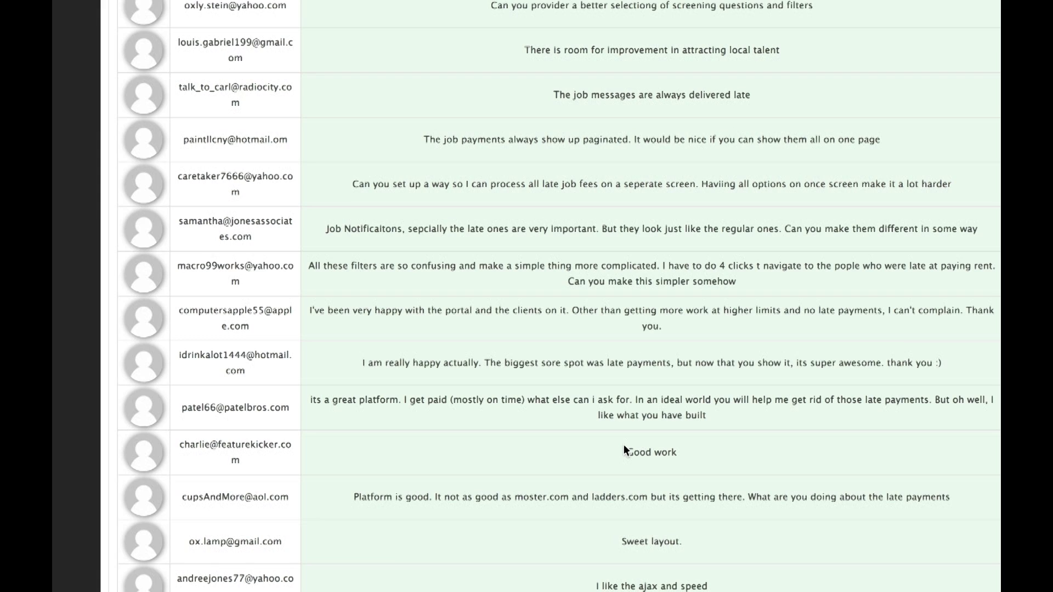
scroll(624, 444, down, 4)
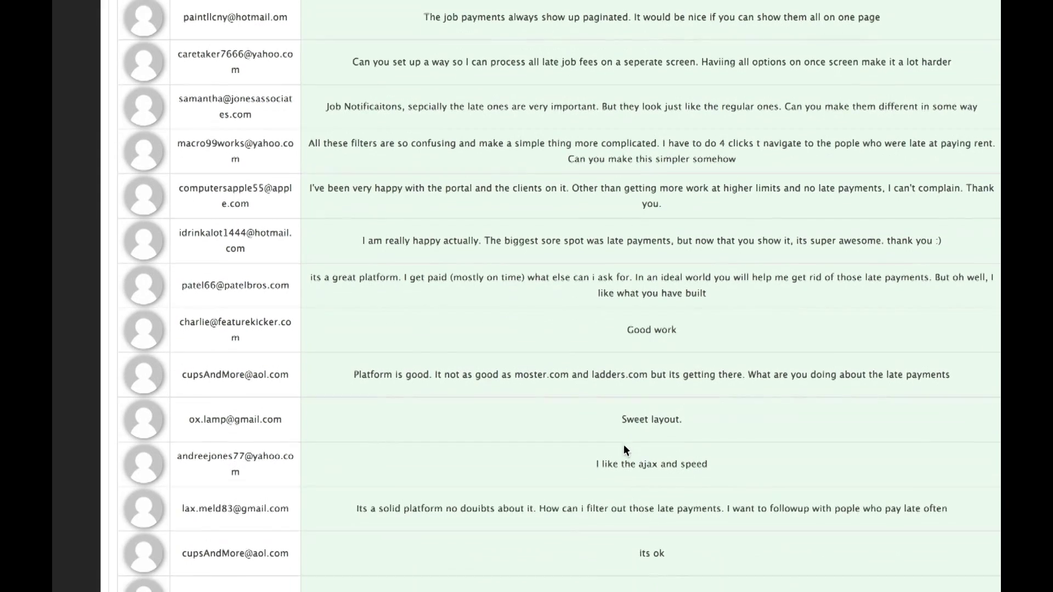
scroll(623, 450, down, 2)
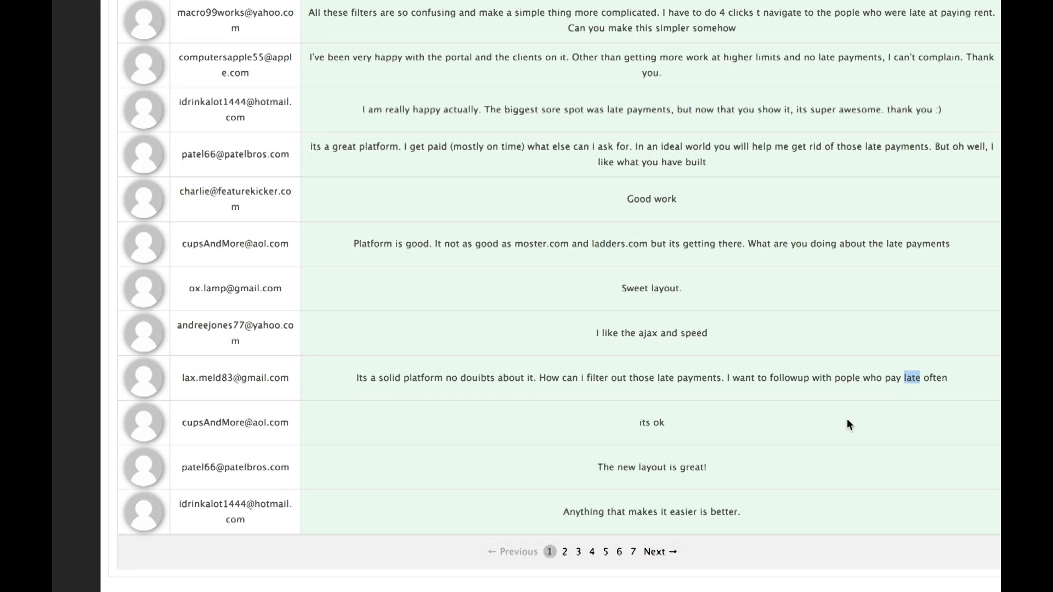
click(897, 239)
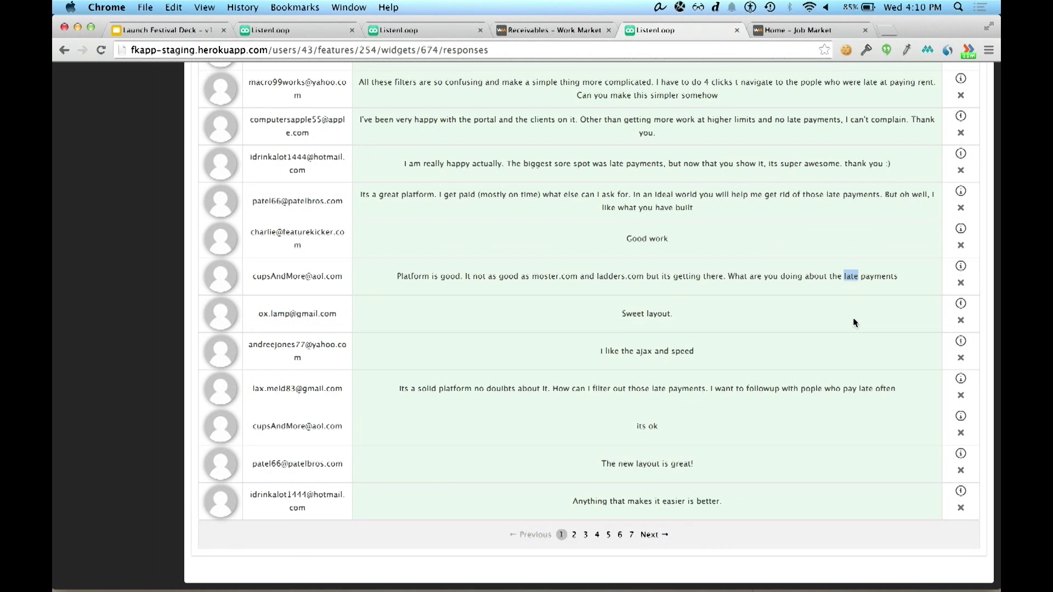
scroll(853, 318, up, 15)
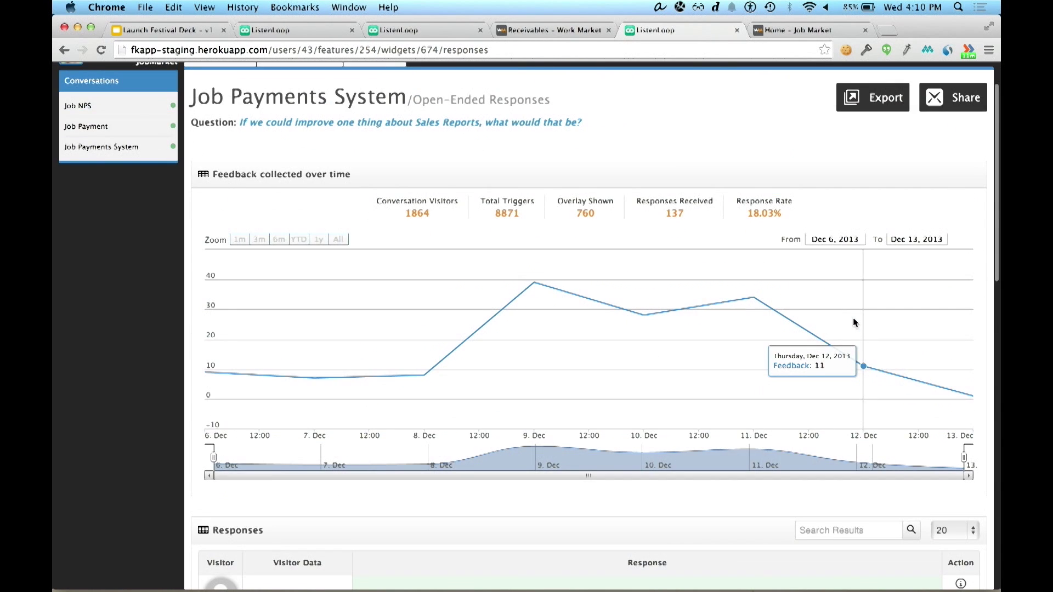
scroll(853, 322, down, 3)
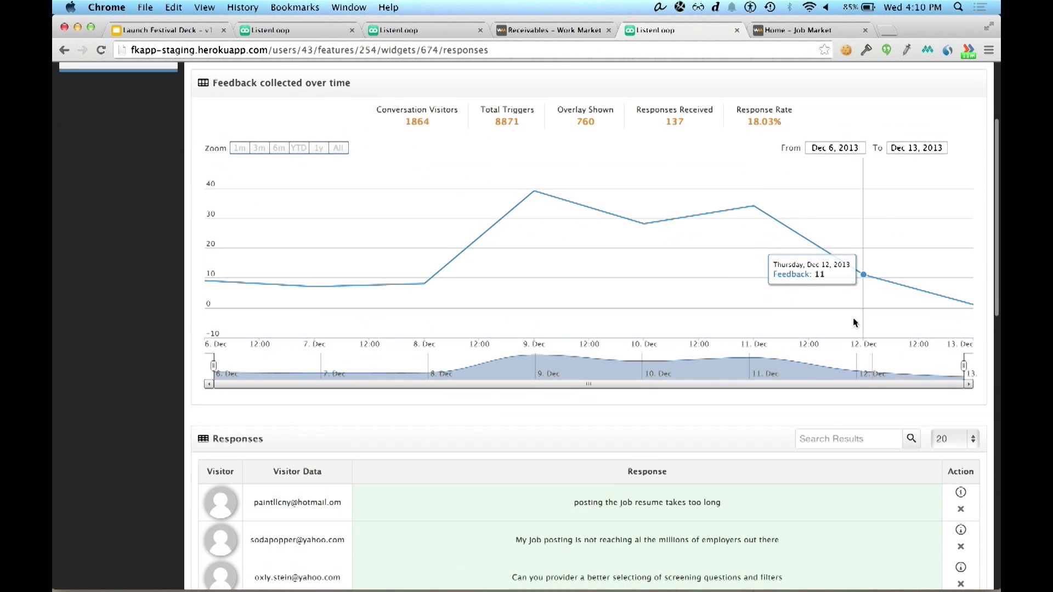
click(816, 436)
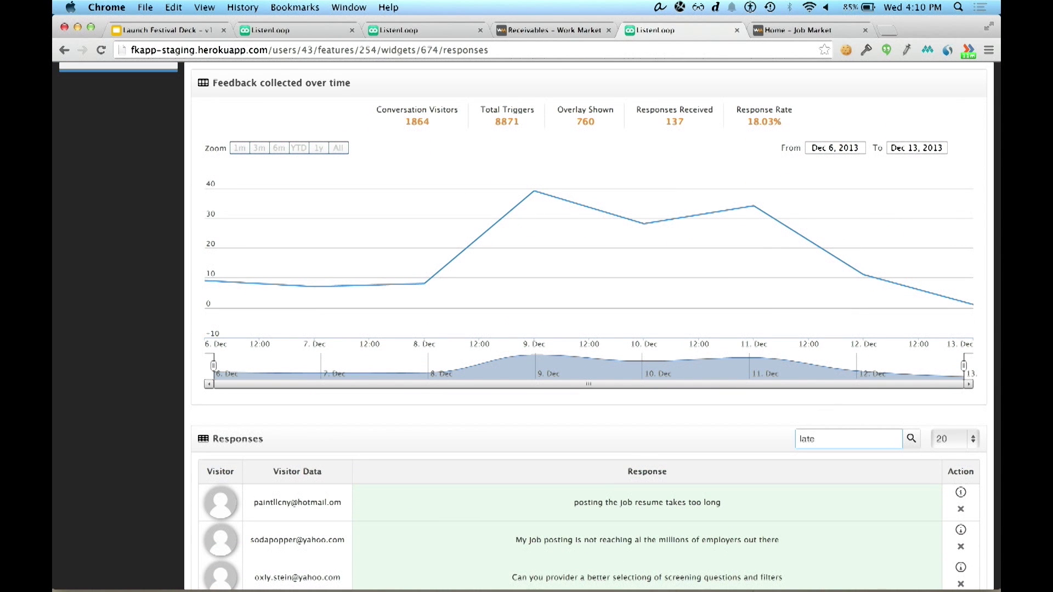
Step: Run the 'late' search and scroll through the matching responses
key(Return)
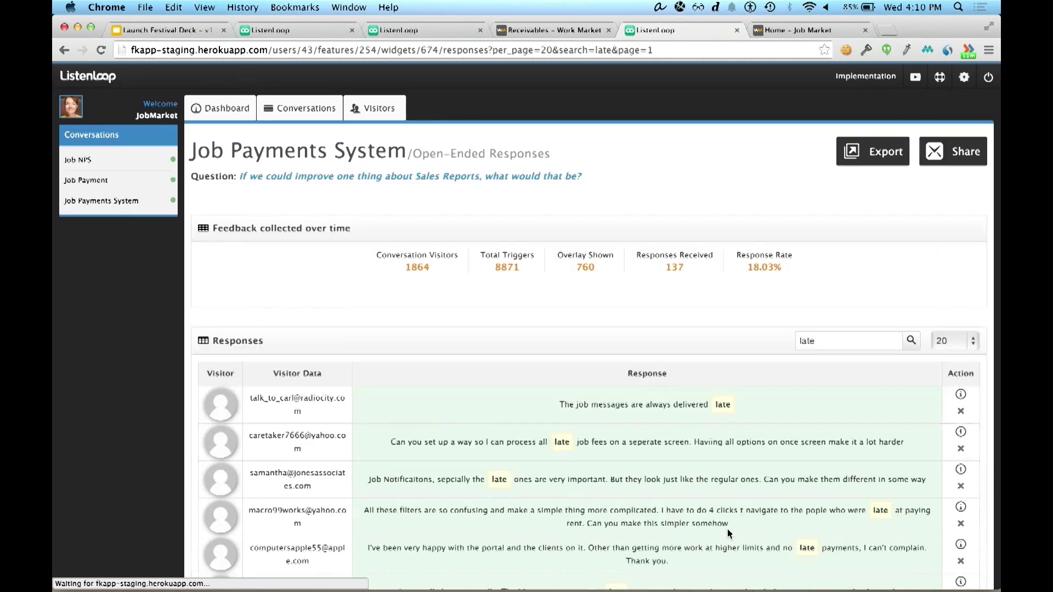
scroll(727, 529, down, 6)
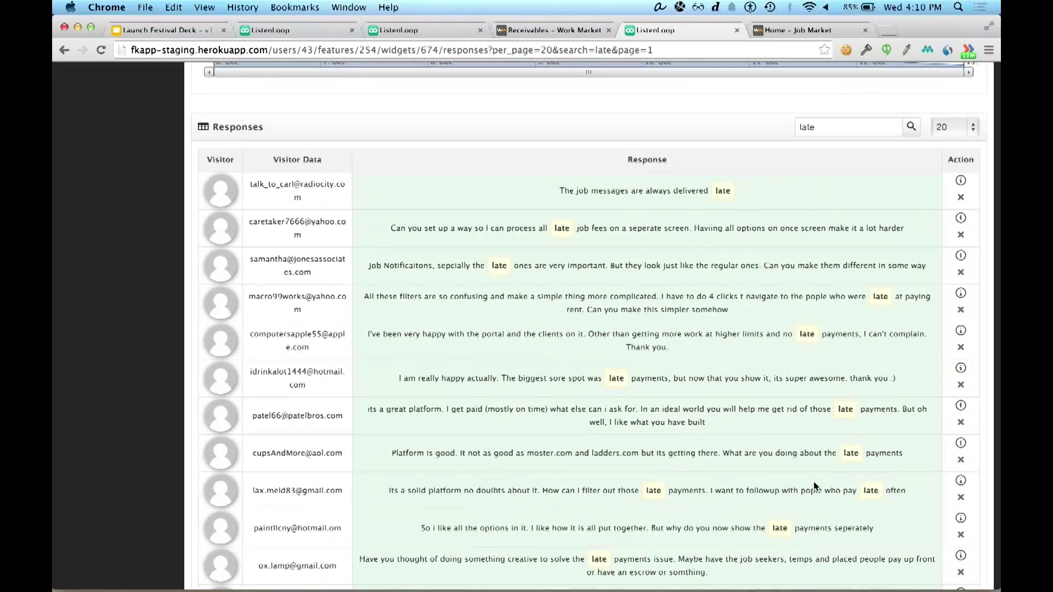
scroll(814, 481, up, 7)
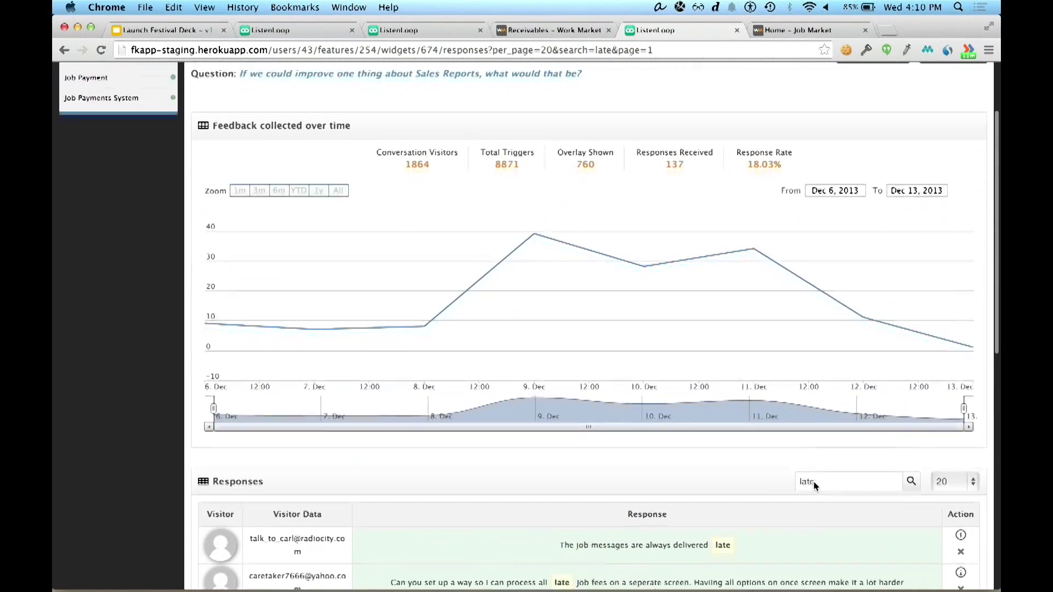
scroll(814, 481, up, 3)
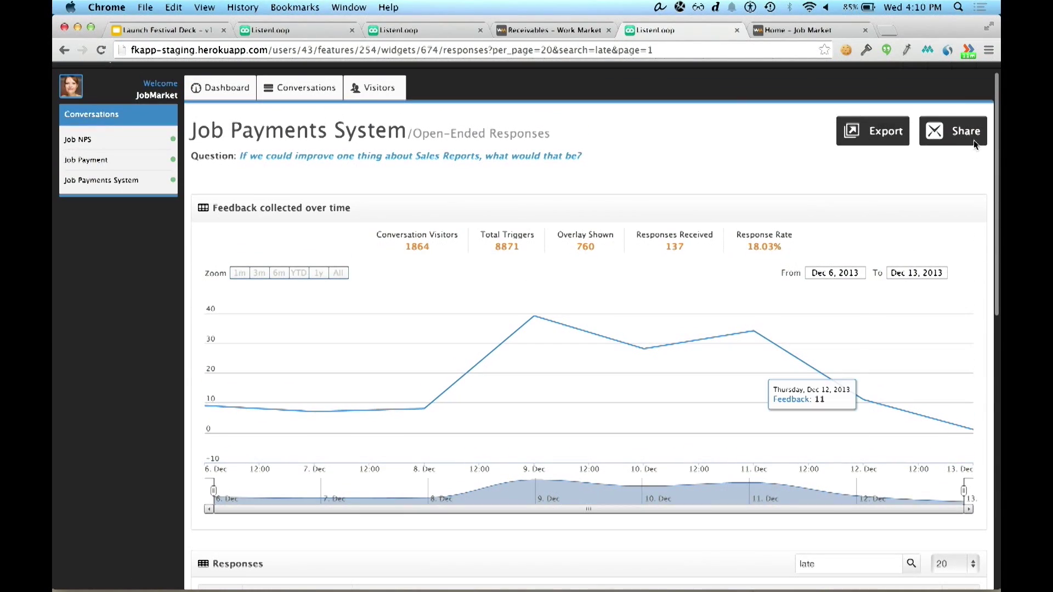
Step: Share the filtered results with the message 'Hey Team, check this out. I'm seeing an interesting pattern around late payments.'
click(965, 134)
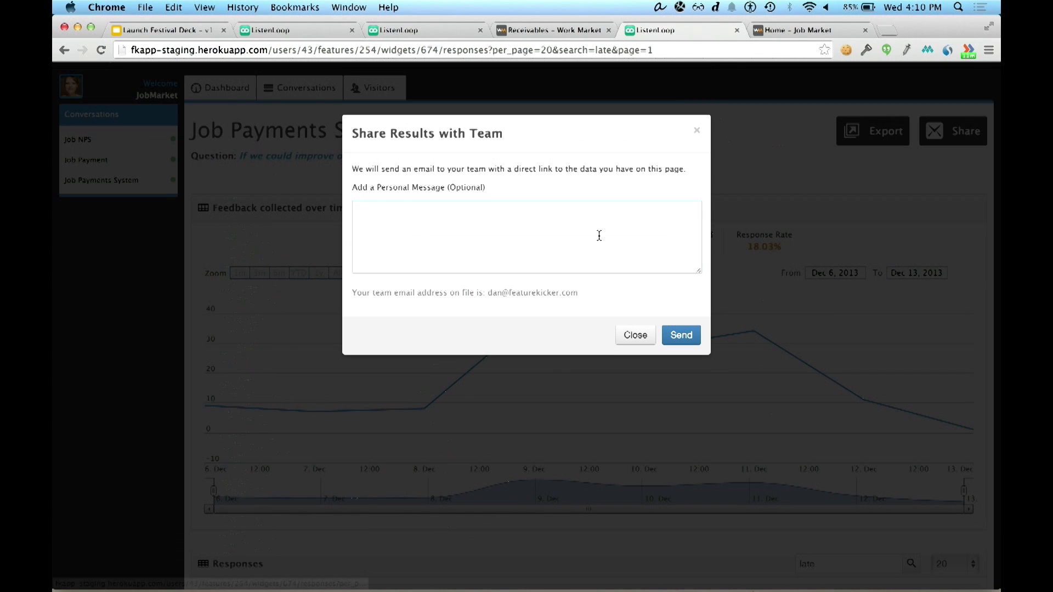
click(598, 236)
text(;lHey Team, check this out. I'm seeing an interesting pattern around late payments.)
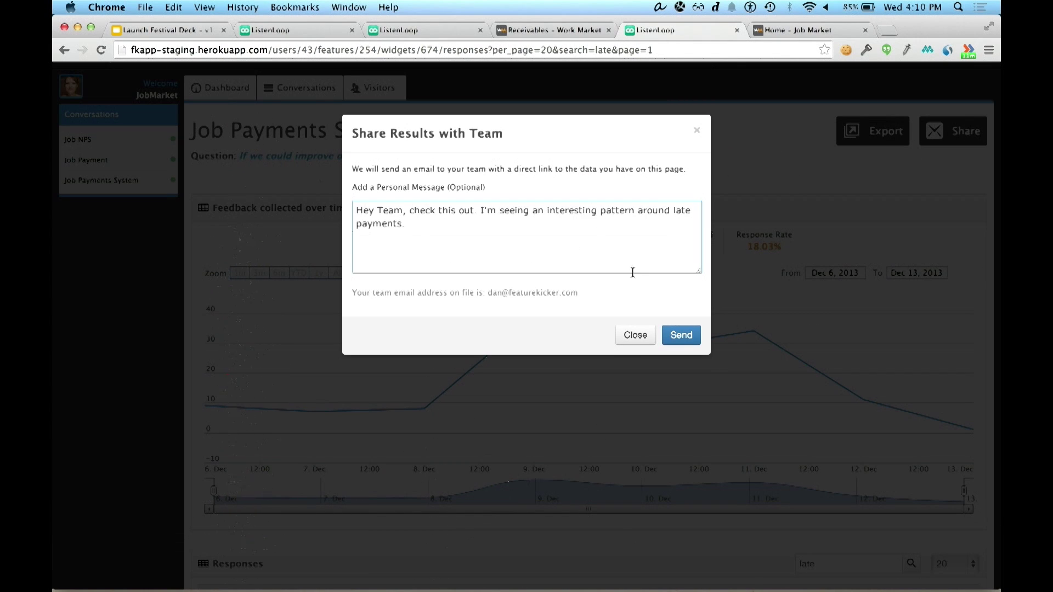
click(682, 335)
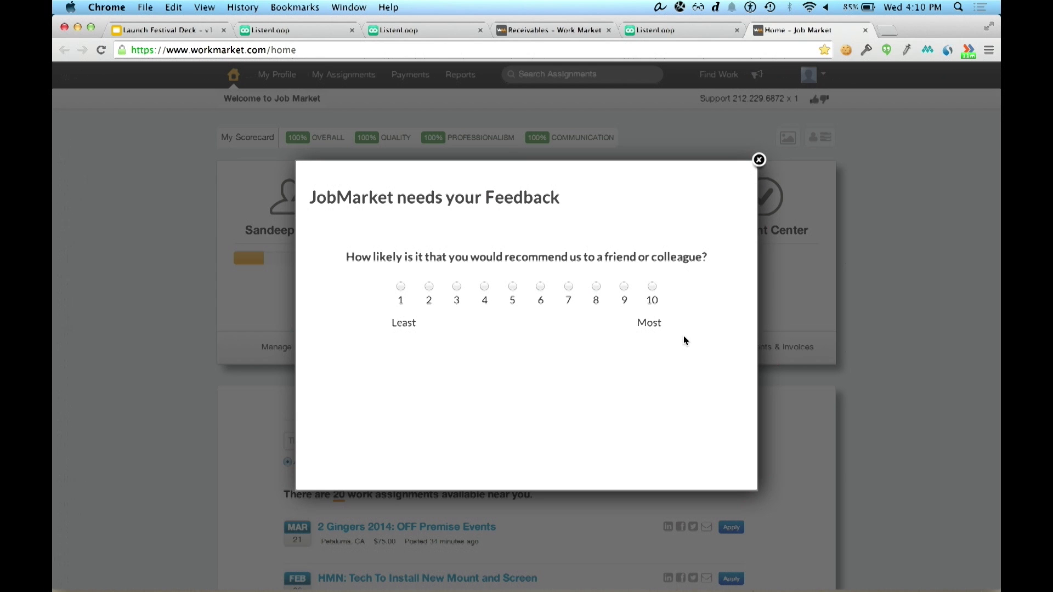
Step: Switch to the full-screen Google Slides slide showing Web, Mobile, Desktop with the phone mockup
key(ctrl+Right)
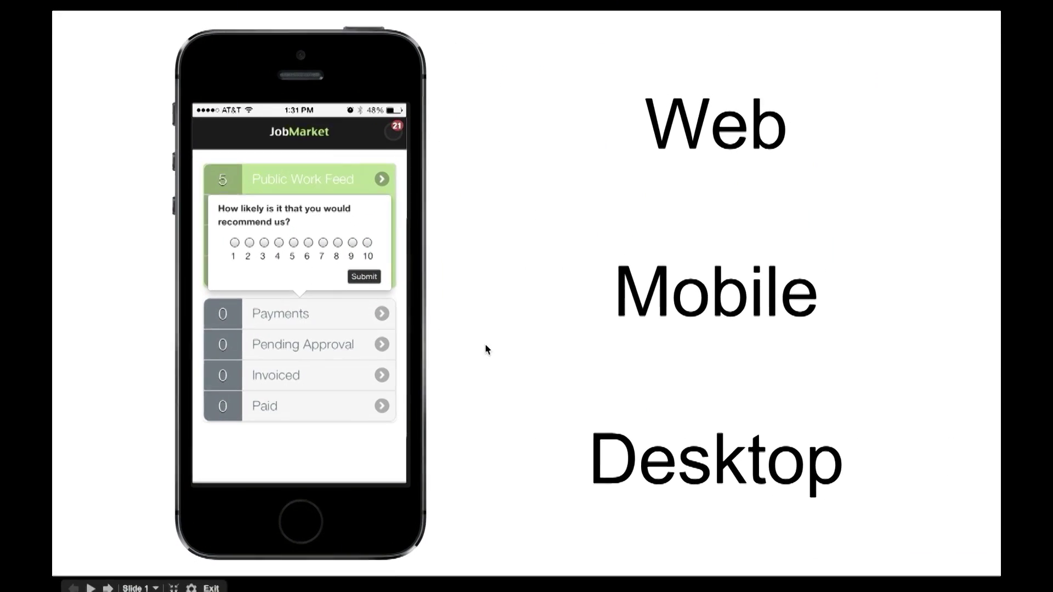